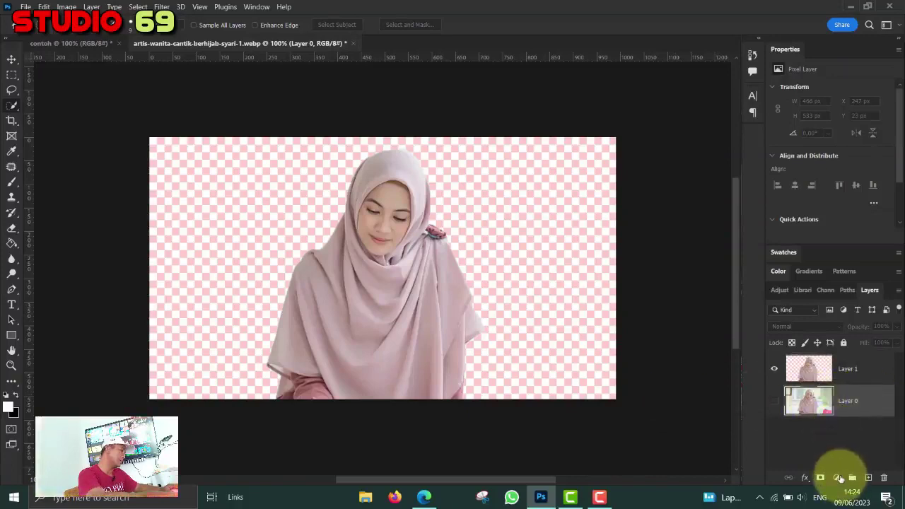
Add a Solid Color fill layer between the cut-out woman on Layer 1 and the original photo on Layer 0.
left_click(838, 479)
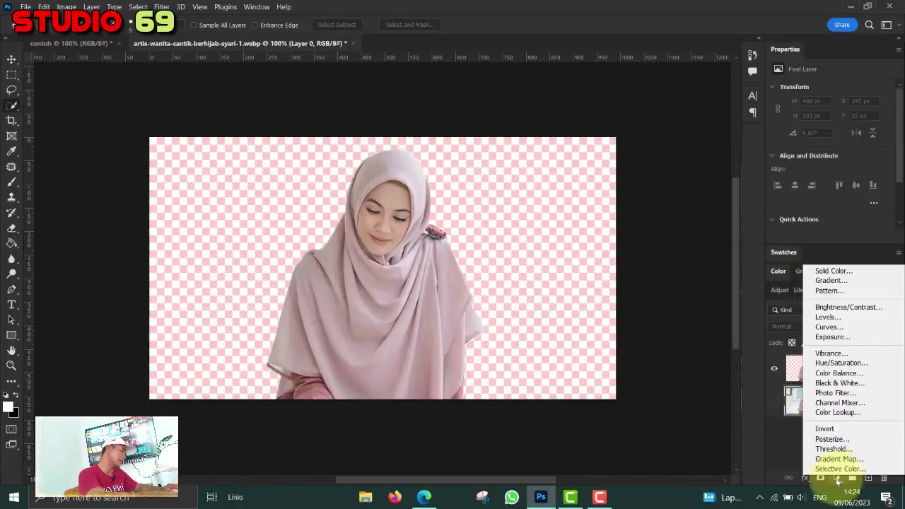
left_click(840, 481)
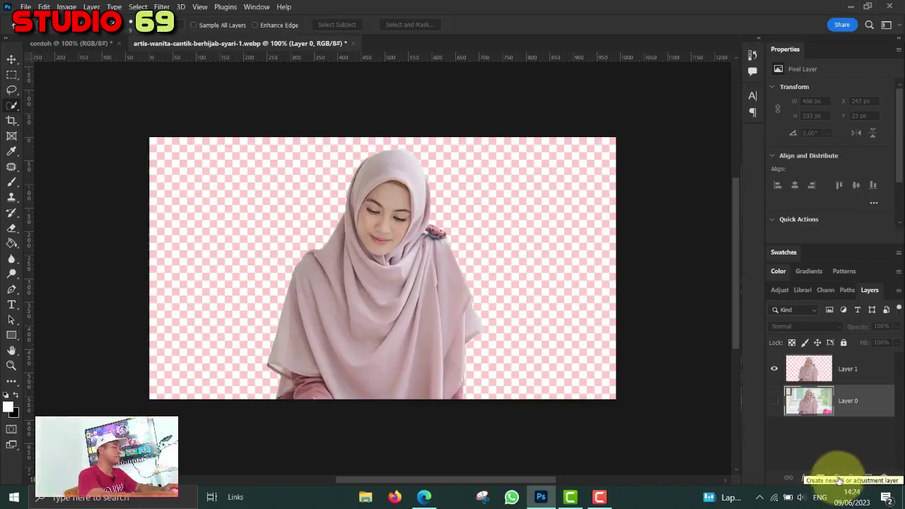
left_click(840, 480)
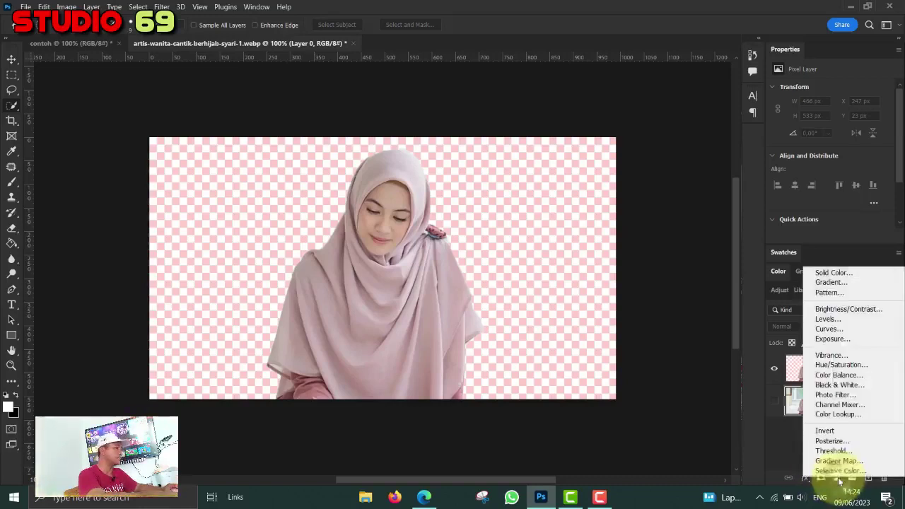
left_click(833, 273)
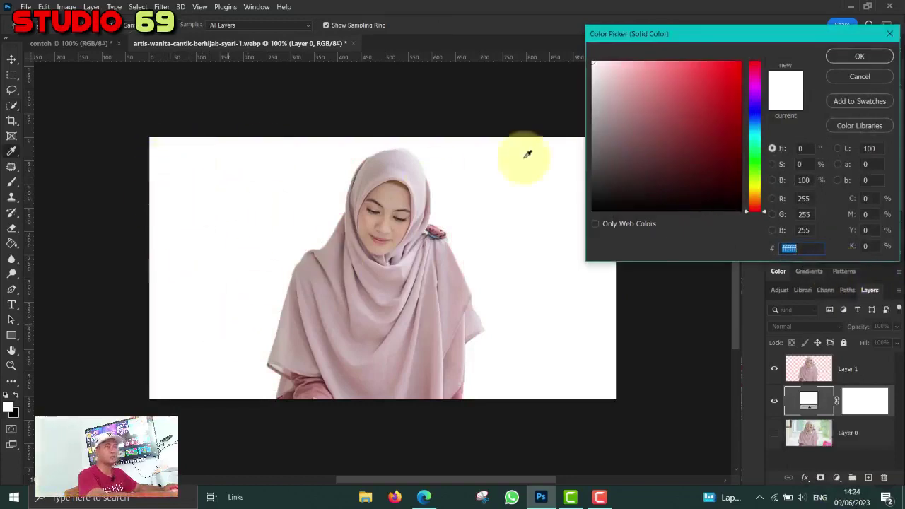
Try out pale pink, red and blue for the fill layer, and set its colour to magenta f1158c.
left_click(596, 65)
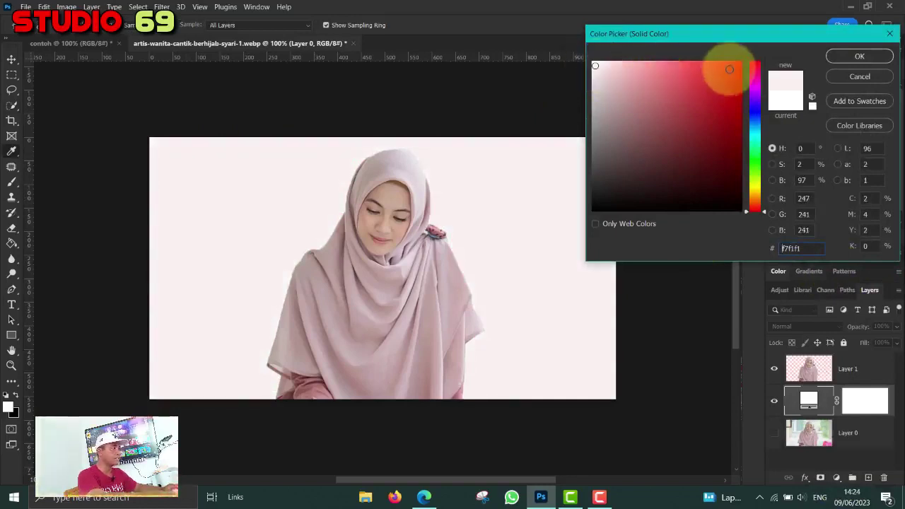
left_click(729, 70)
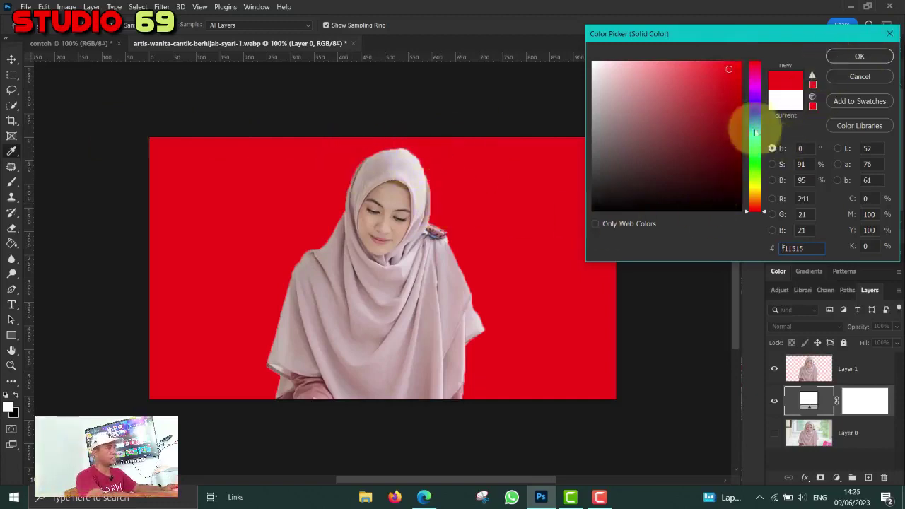
left_click(756, 111)
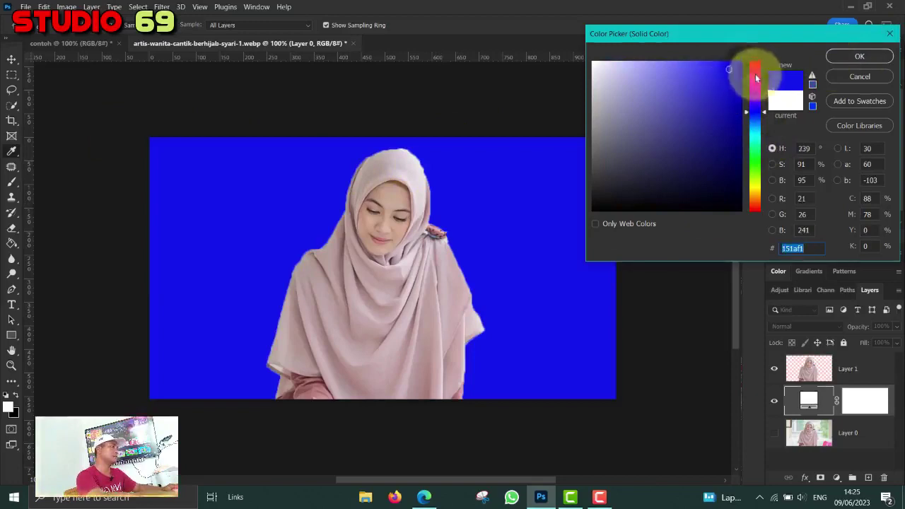
left_click(755, 75)
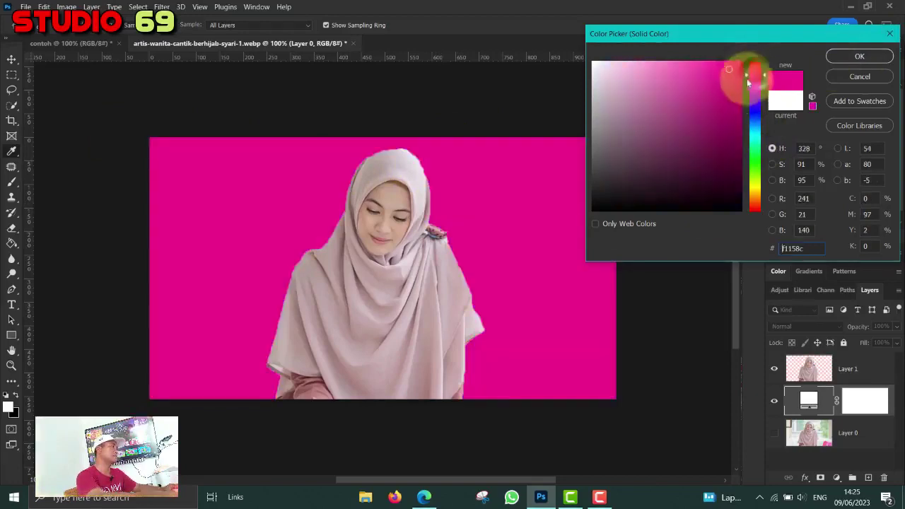
left_click(860, 58)
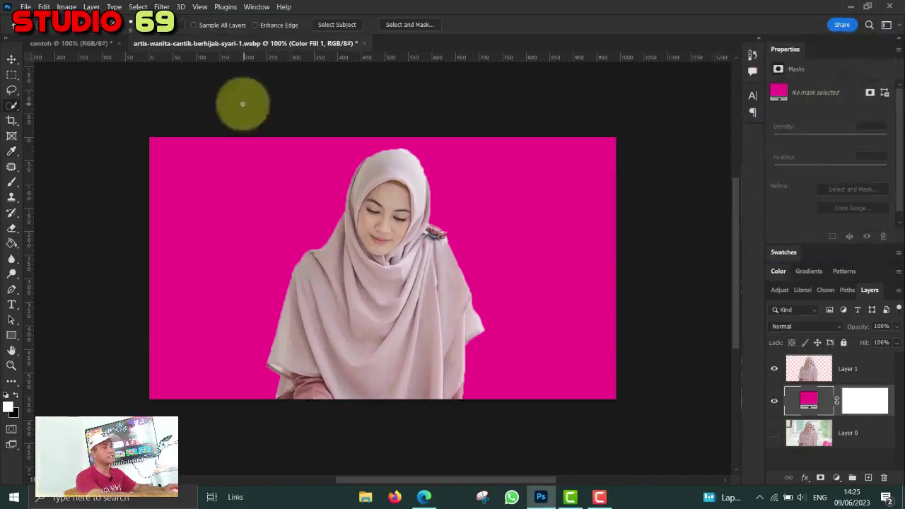
scroll(567, 401, "up", 3)
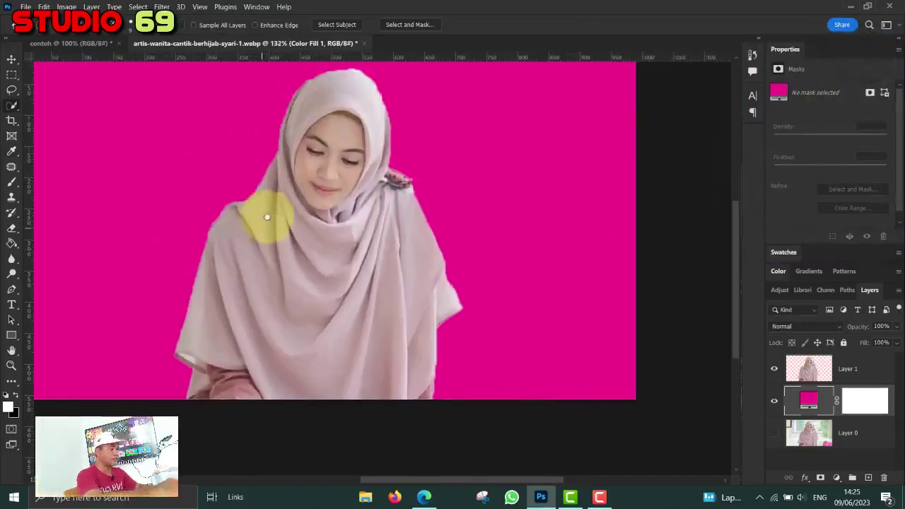
left_click_drag(274, 247, 280, 278)
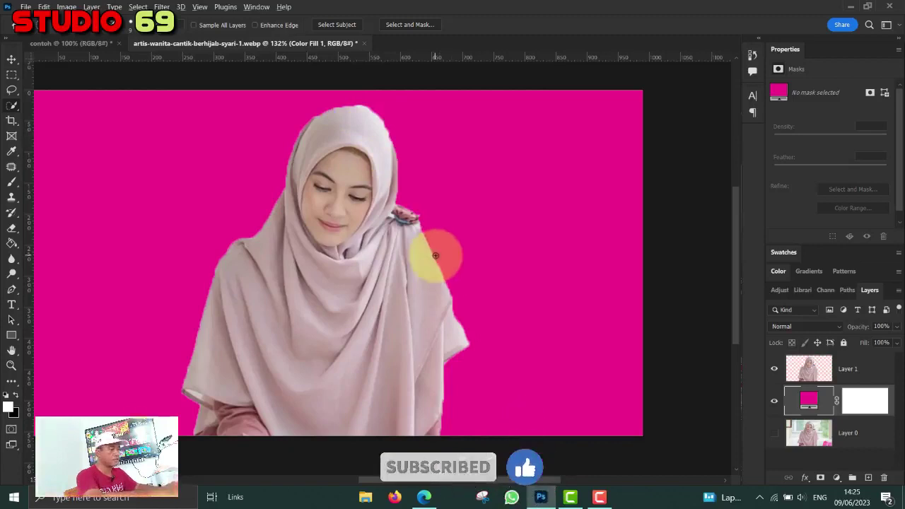
scroll(435, 255, "down", 2)
scroll(435, 255, "up", 1)
scroll(435, 256, "down", 1)
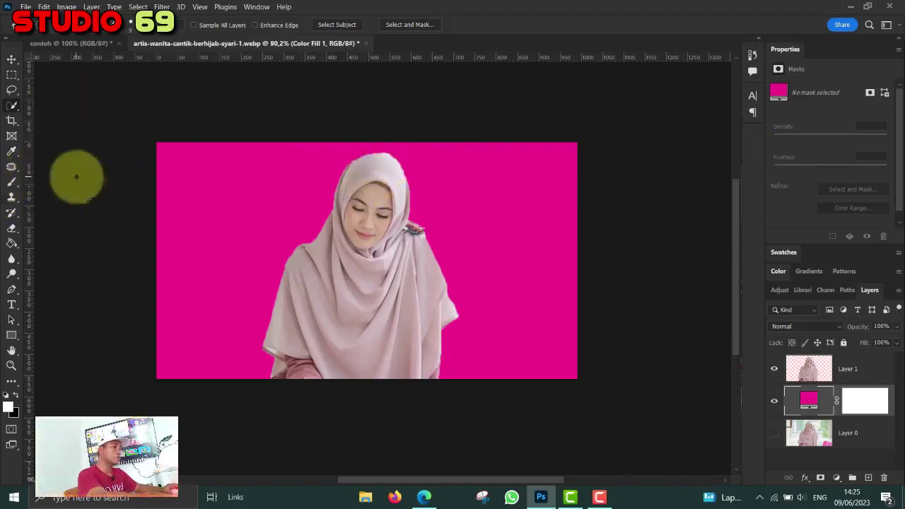
Crop the image around the woman to 4 cm wide by 6 cm high with the Crop Tool's W x H x Resolution option.
left_click(12, 122)
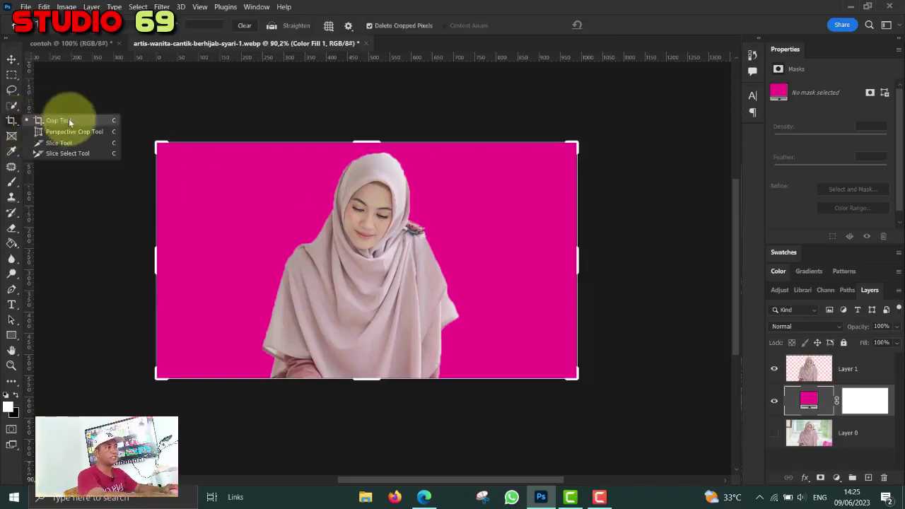
left_click(13, 123)
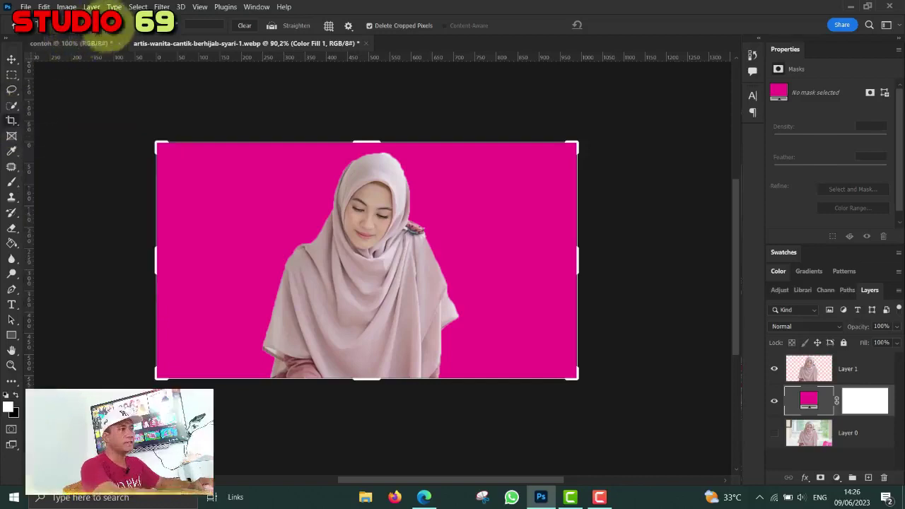
left_click(113, 25)
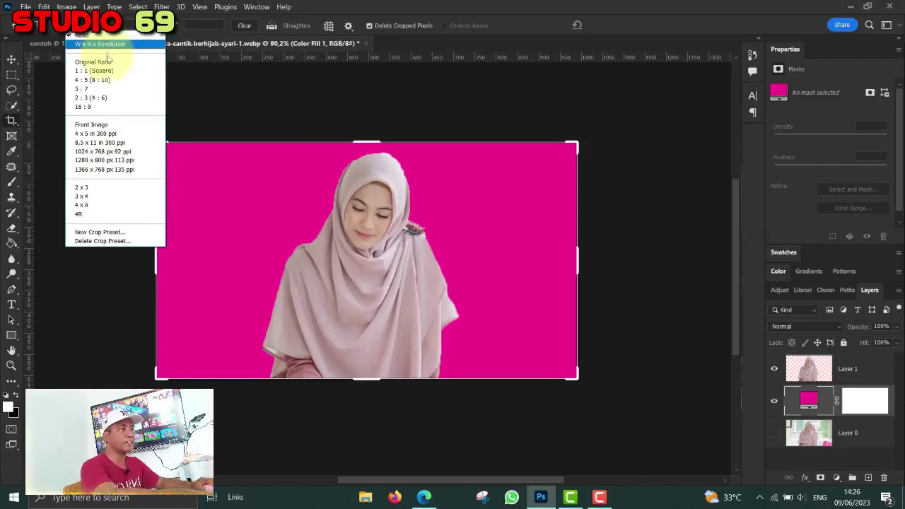
left_click(109, 46)
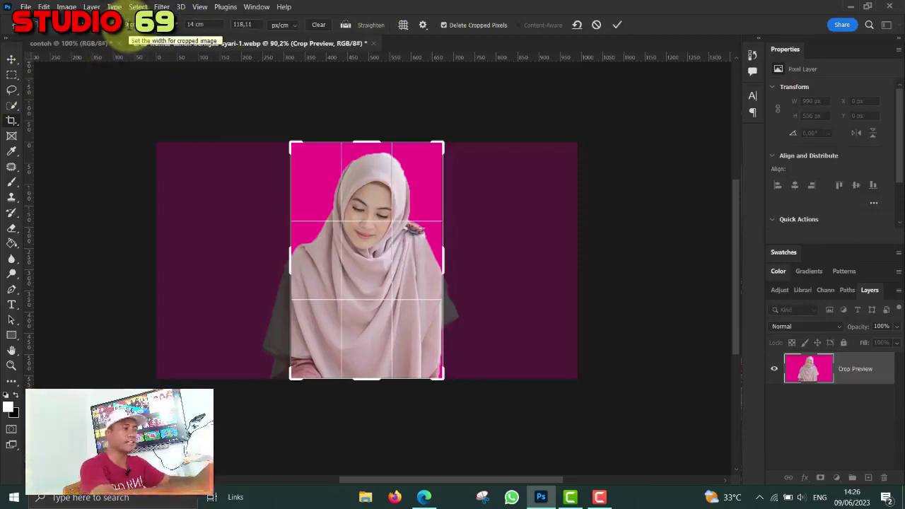
type("4")
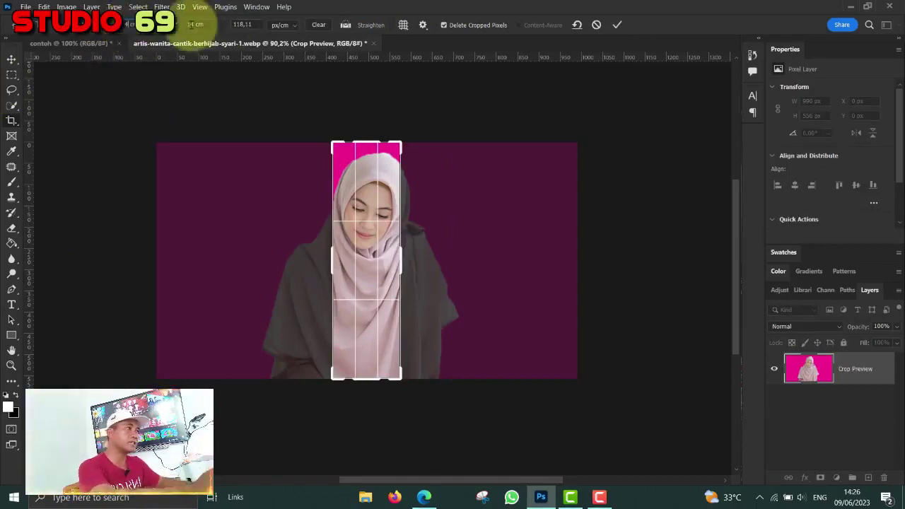
double_click(193, 24)
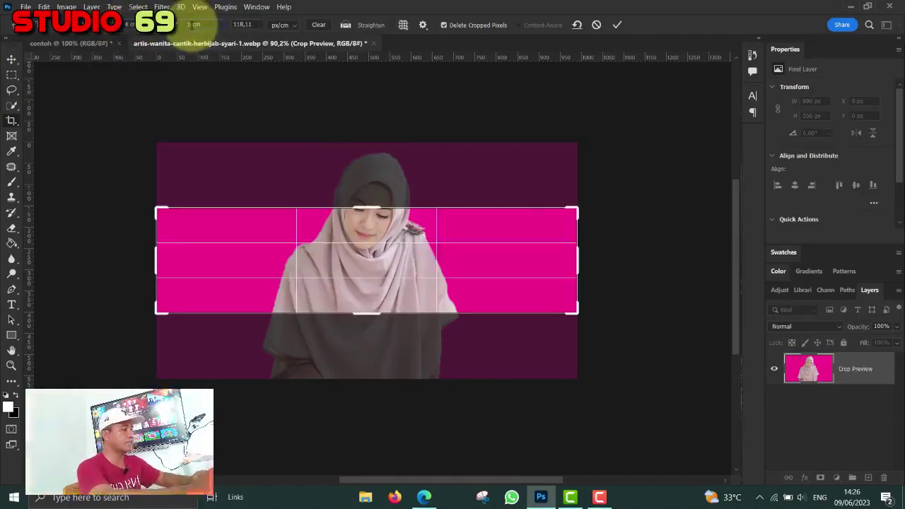
type("1")
key("BackSpace")
type("6")
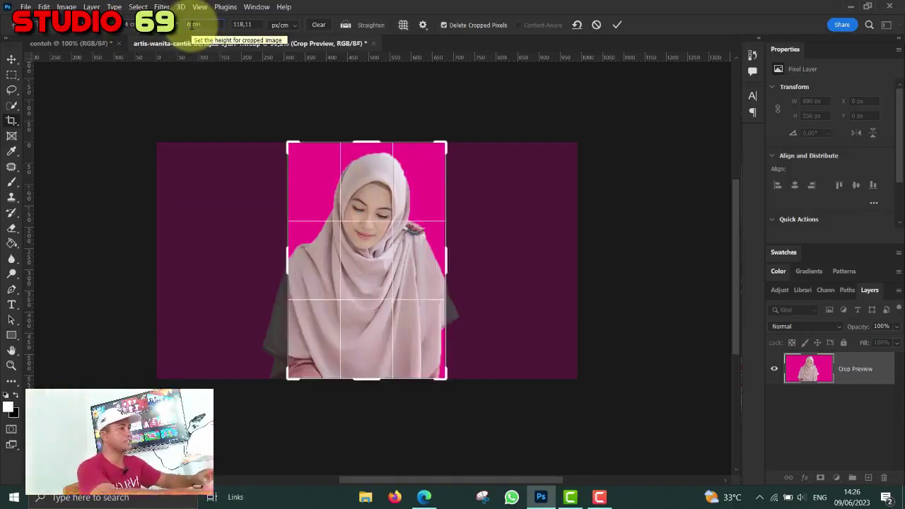
left_click(425, 227)
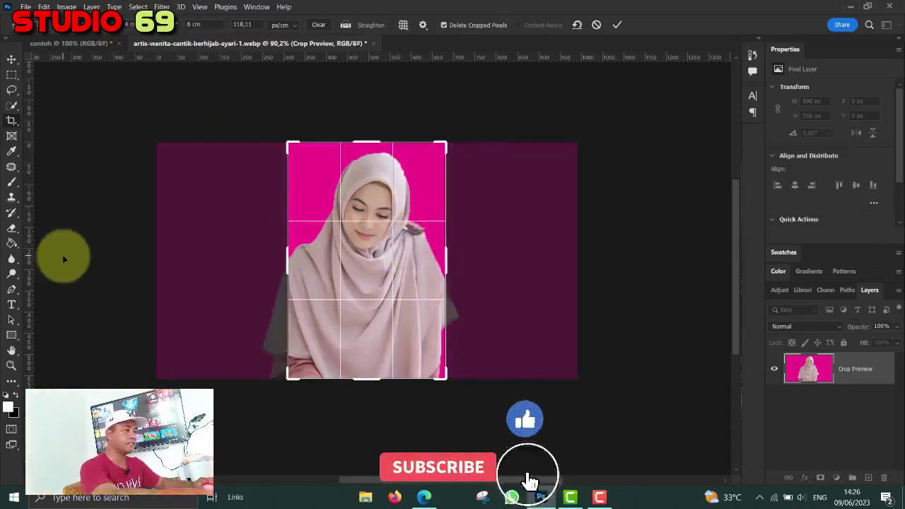
left_click(617, 25)
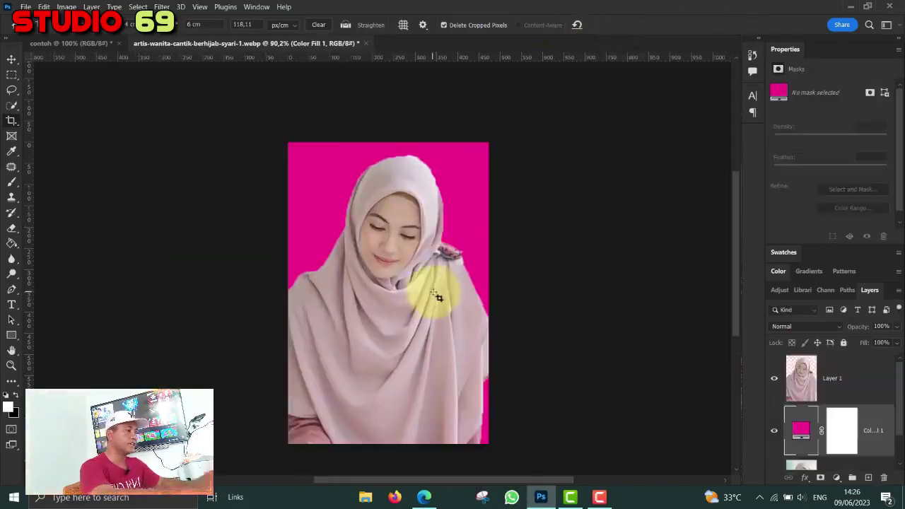
scroll(437, 296, "up", 2)
scroll(430, 284, "down", 3)
scroll(431, 289, "up", 2)
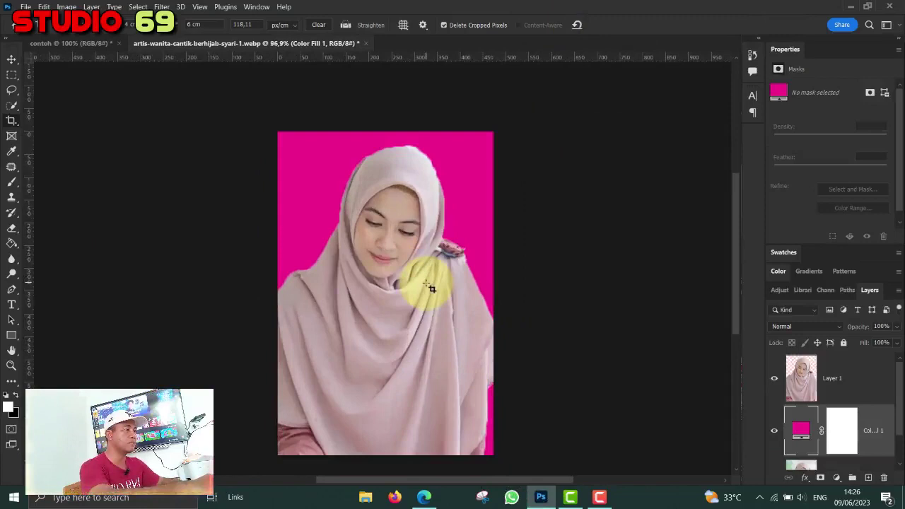
scroll(432, 288, "down", 1)
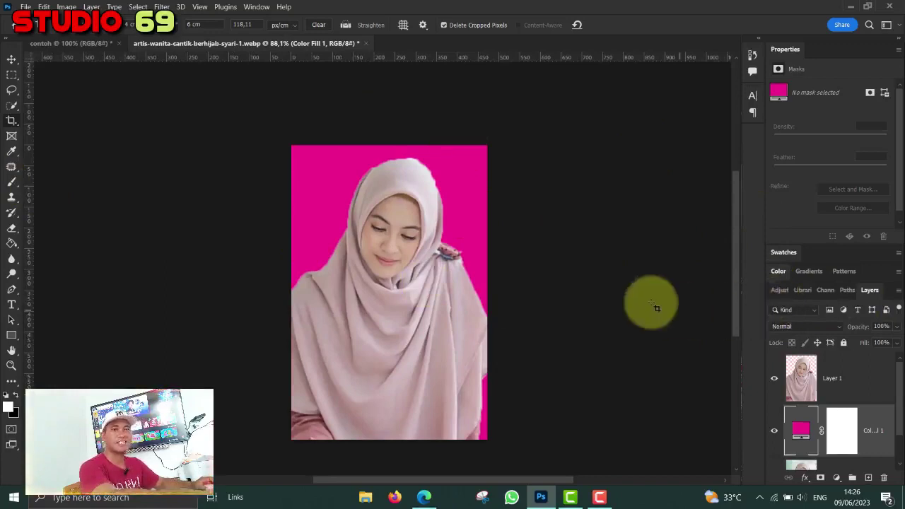
scroll(648, 297, "down", 1)
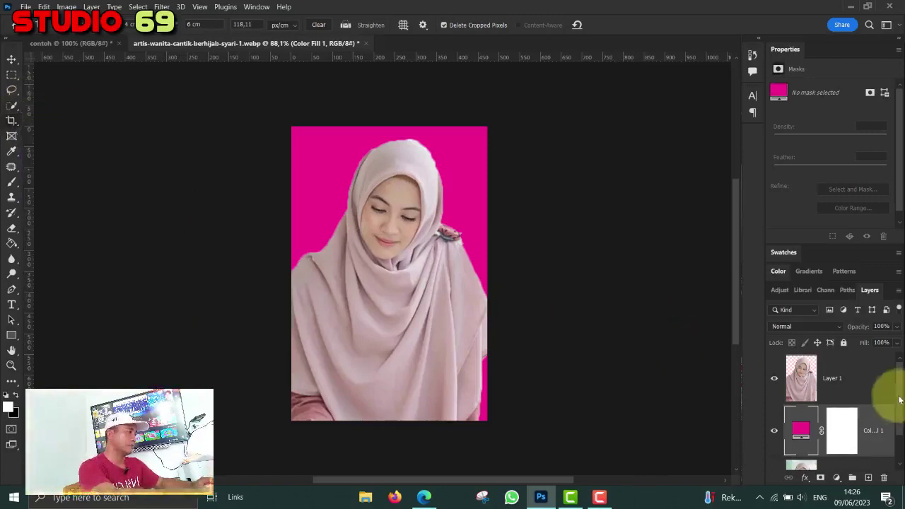
Flatten the image so the cut-out woman and the magenta fill form a single background layer.
scroll(885, 419, "down", 1)
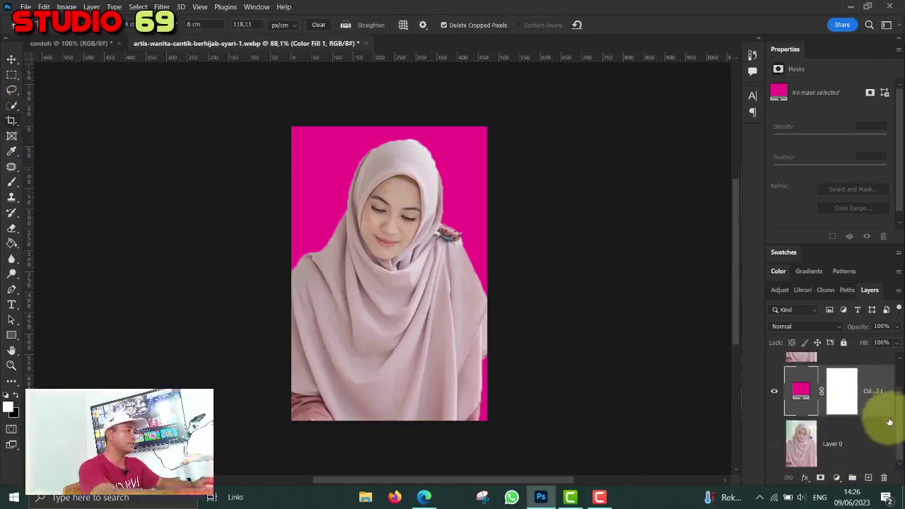
right_click(840, 448)
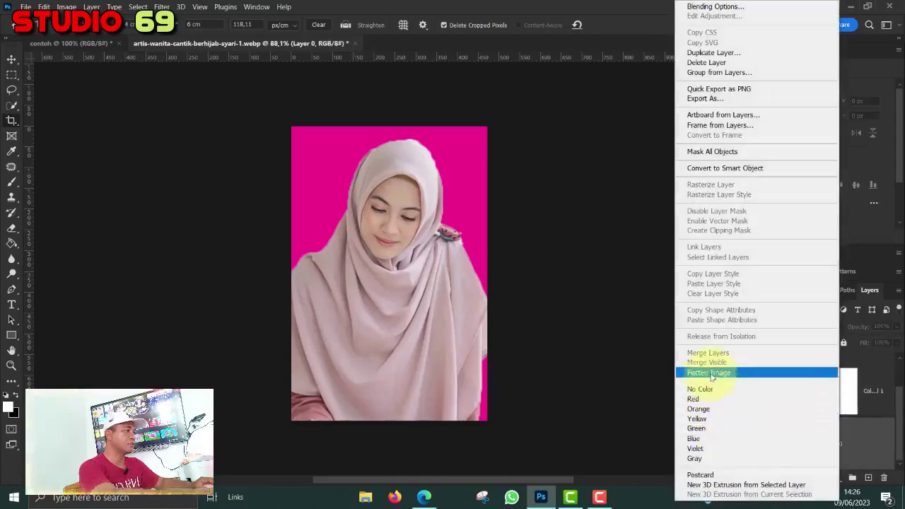
left_click(778, 372)
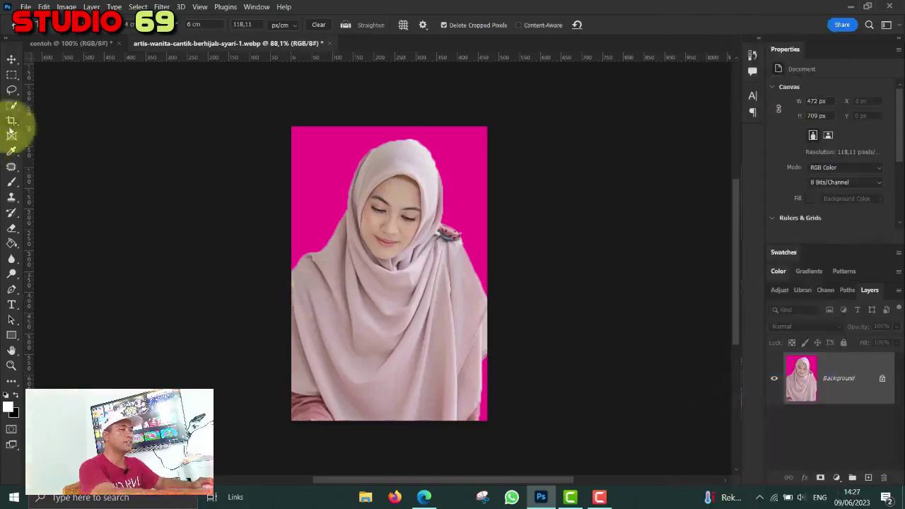
Switch to the Magic Wand Tool, try it on the magenta area above the shoulders, and clear the selection.
left_click(14, 107)
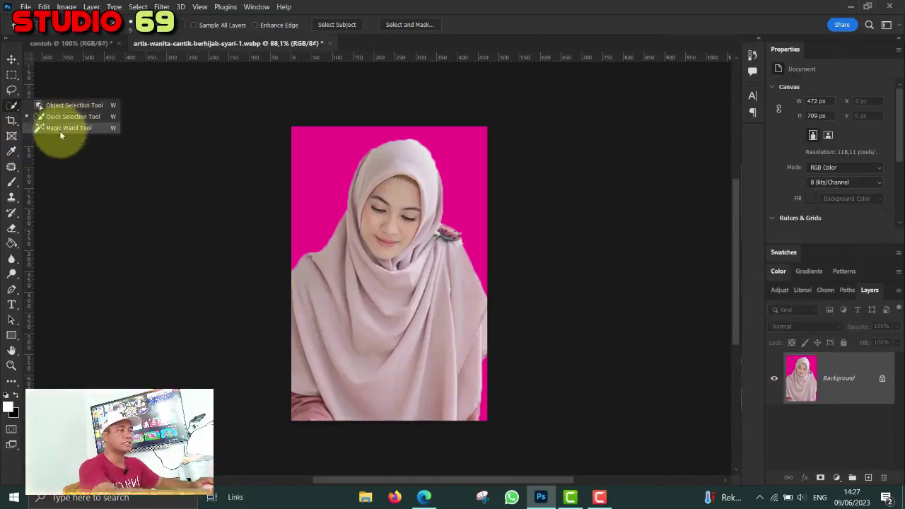
left_click(61, 130)
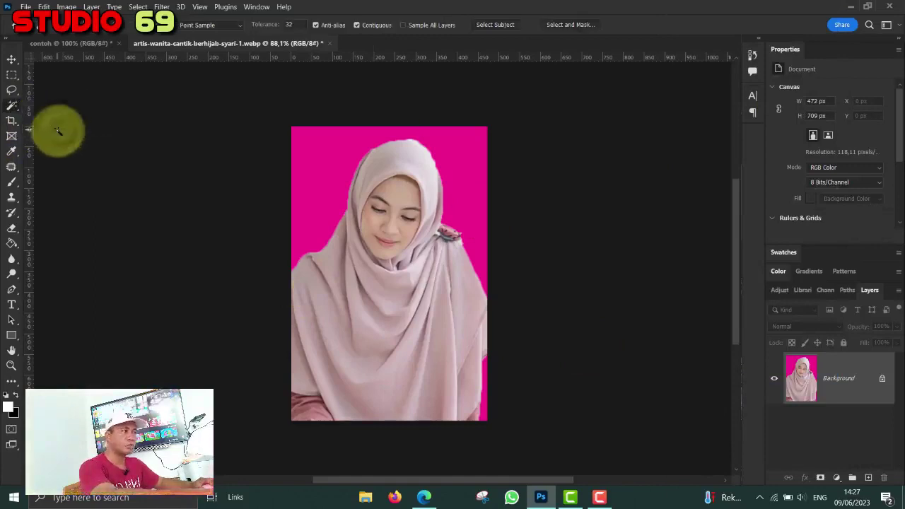
left_click(340, 138)
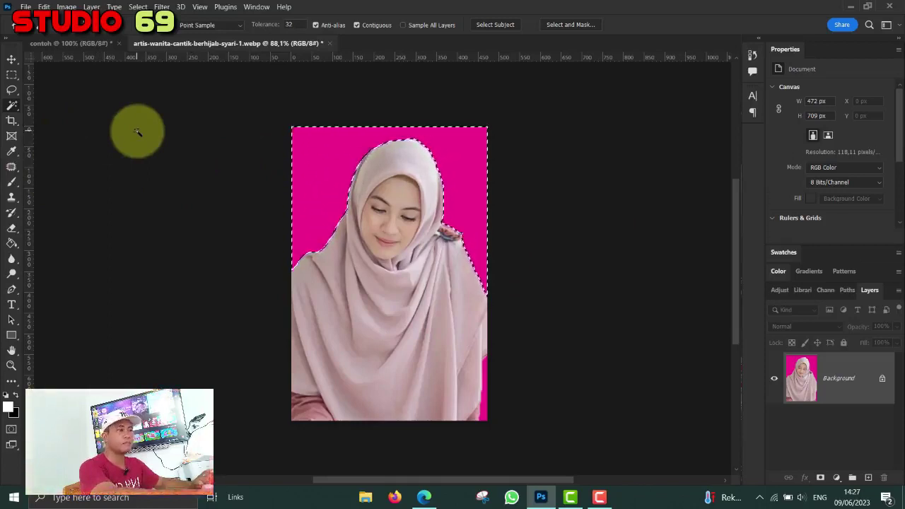
key("ctrl+d")
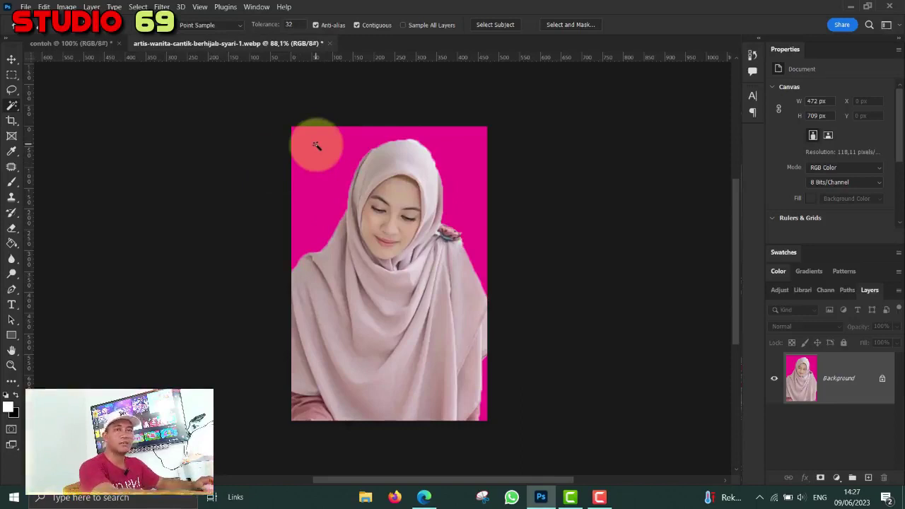
Try to select areas of the woman's hijab with the Magic Wand Tool and deselect them.
left_click(386, 320)
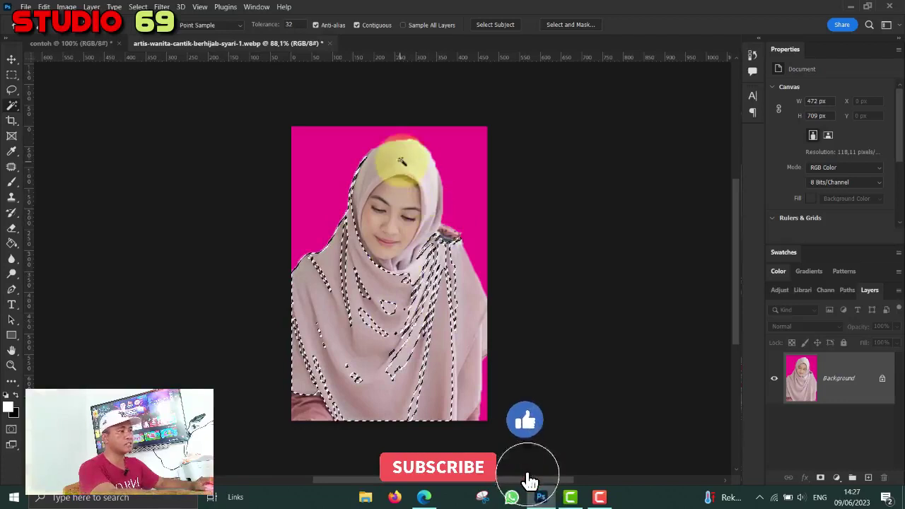
left_click(386, 147)
left_click(362, 374)
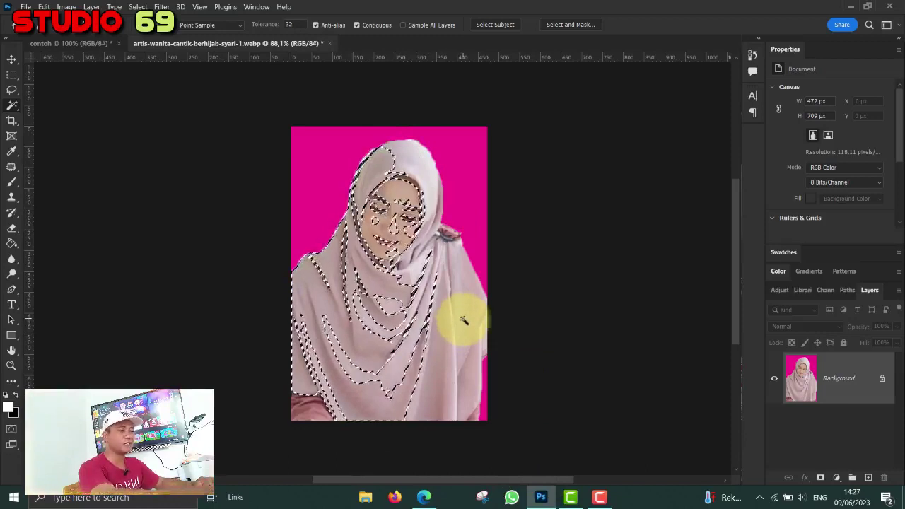
key("ctrl+d")
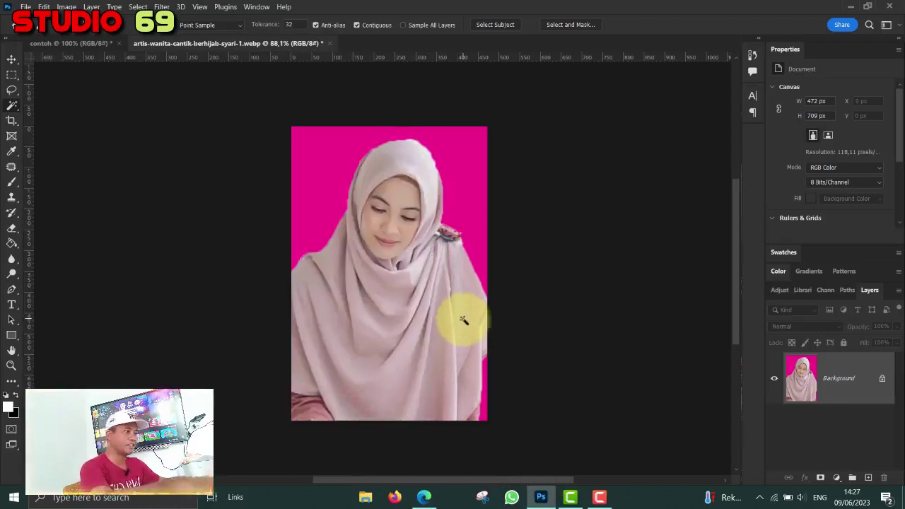
Select the magenta background around the woman's head and shoulders with the Magic Wand Tool.
left_click(315, 147)
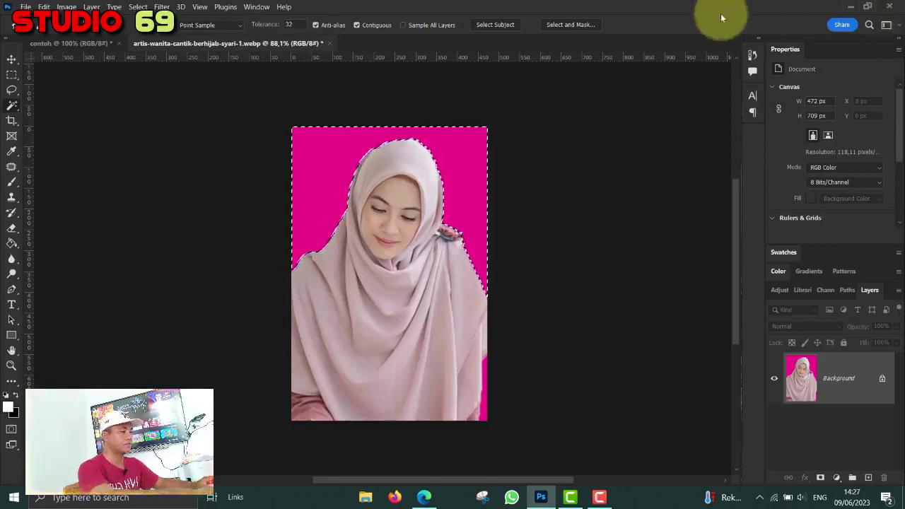
Fill the selected magenta background with black, clear the selection, and undo the fill.
key("BackSpace")
key("ctrl+d")
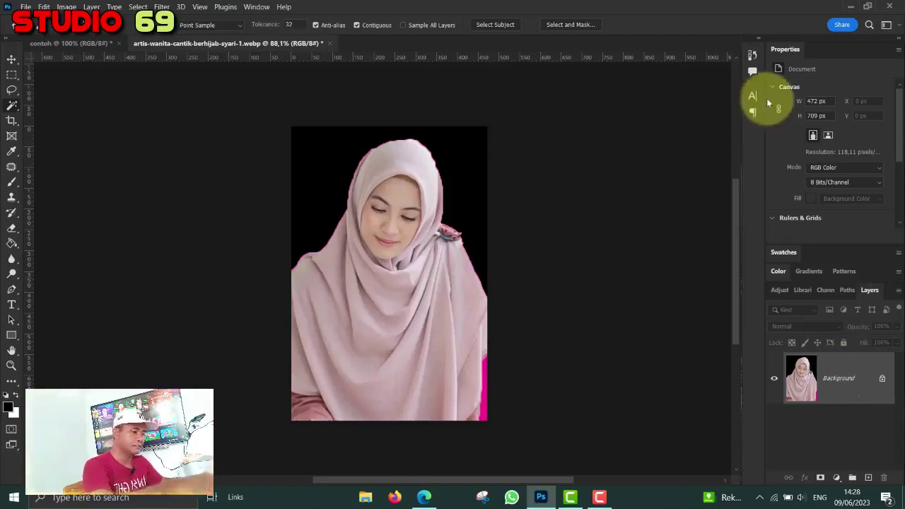
key("ctrl+d")
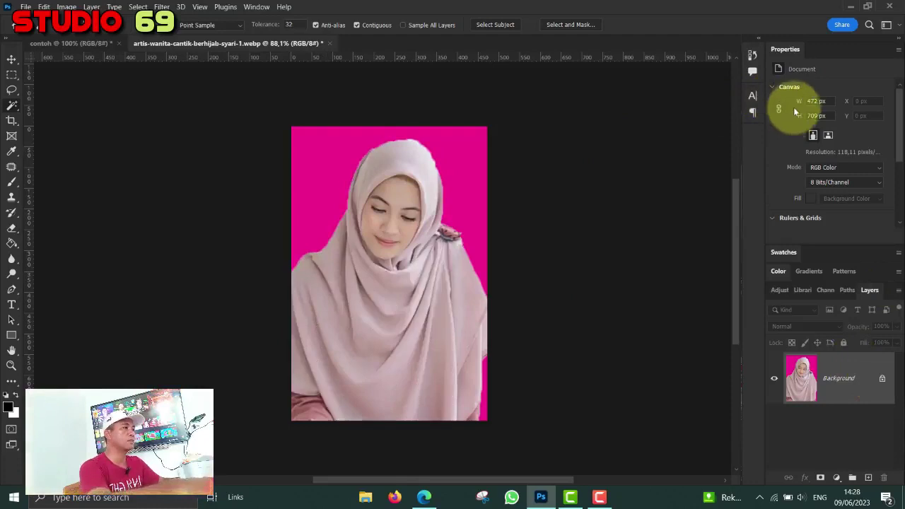
Delete the magenta colour fill layer and the cut-out layer, leaving the original photo layer shown.
scroll(867, 382, "down", 1)
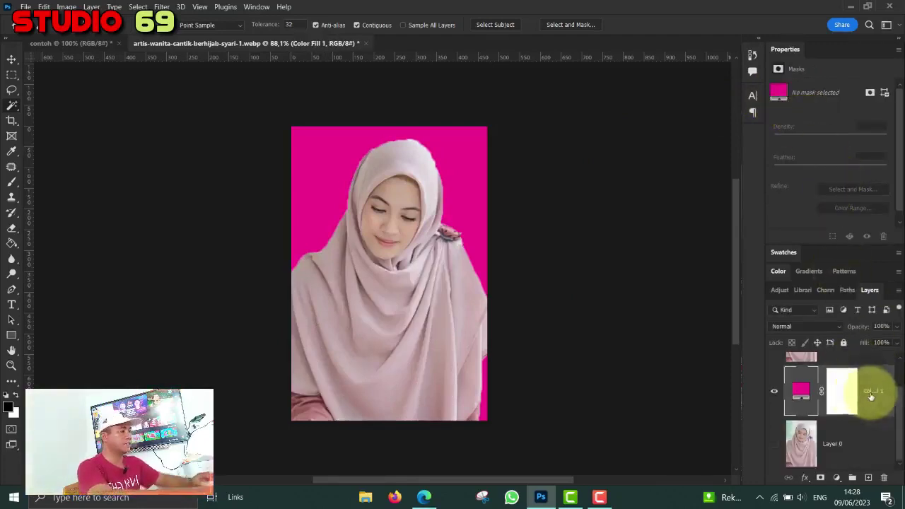
key("Delete")
left_click(871, 396)
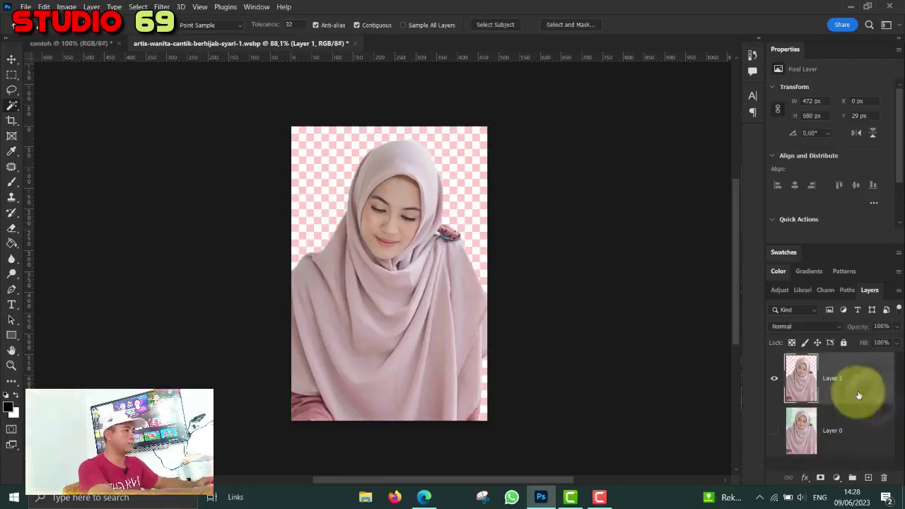
key("Delete")
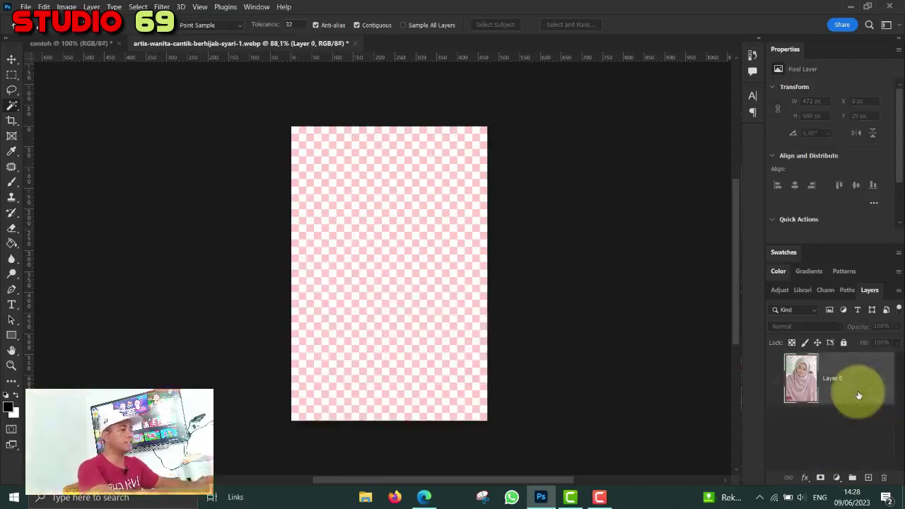
left_click(773, 379)
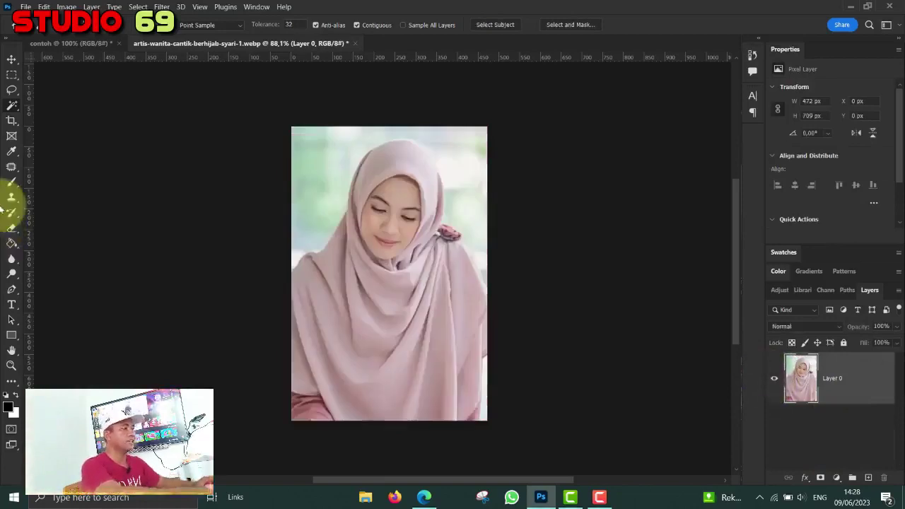
With the Pen Tool, start a path at the photo's left edge and trace the shoulder up to the side of the hijab.
left_click(11, 289)
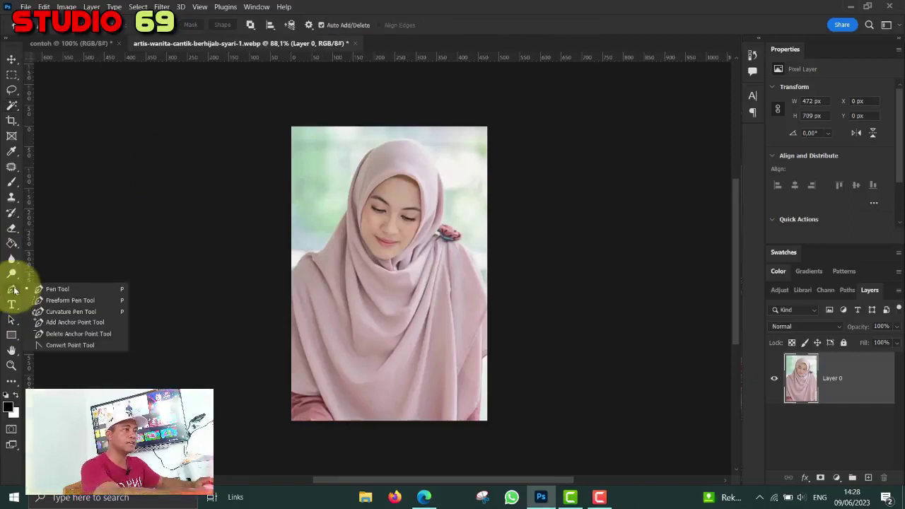
left_click(76, 289)
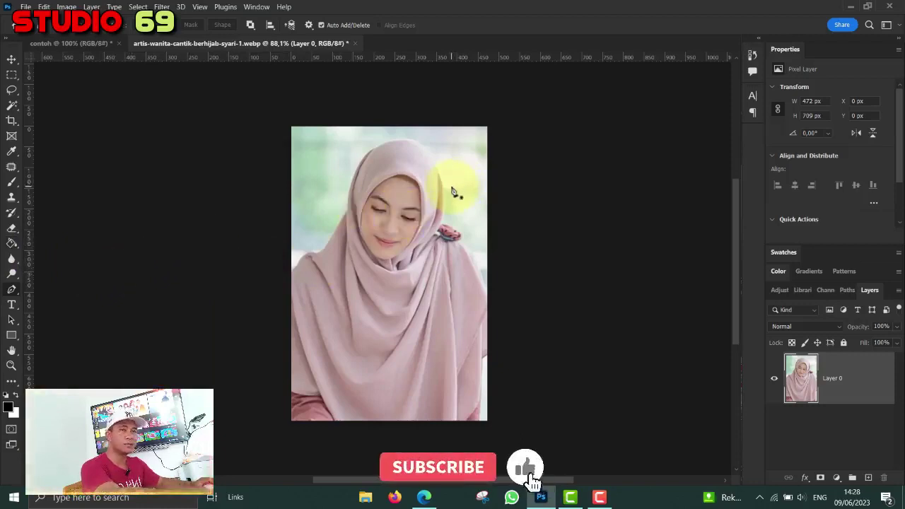
left_click(295, 269)
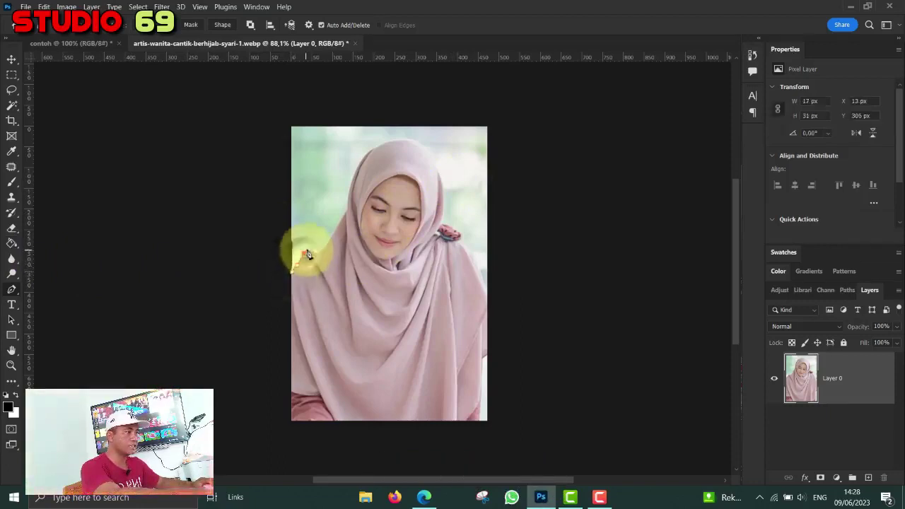
left_click(303, 254)
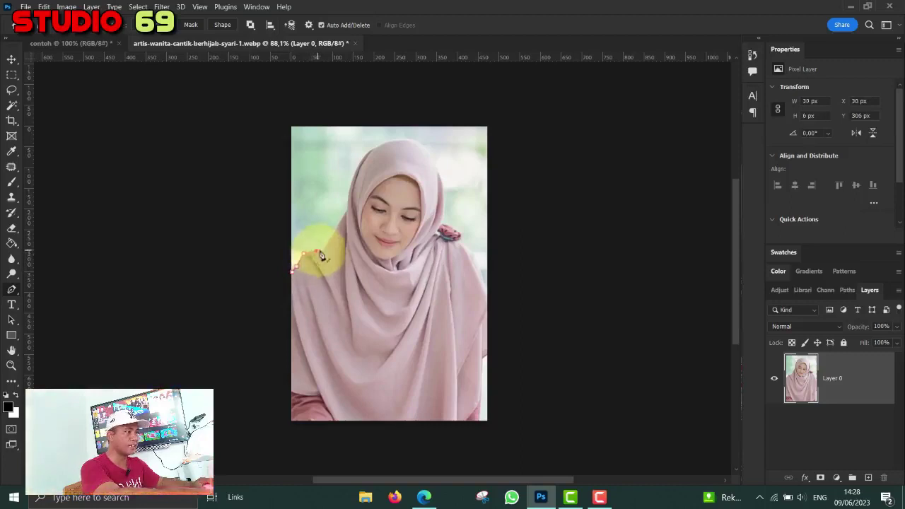
left_click(317, 252)
left_click(324, 250)
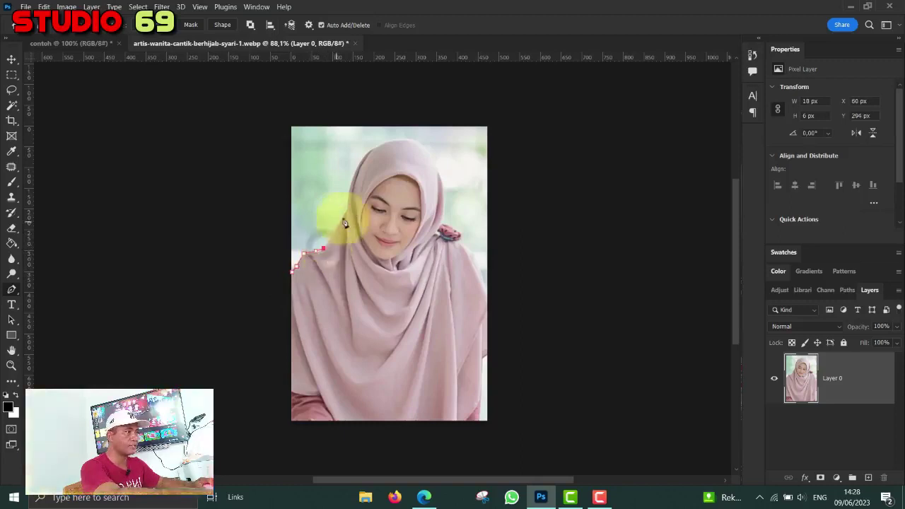
left_click(346, 214)
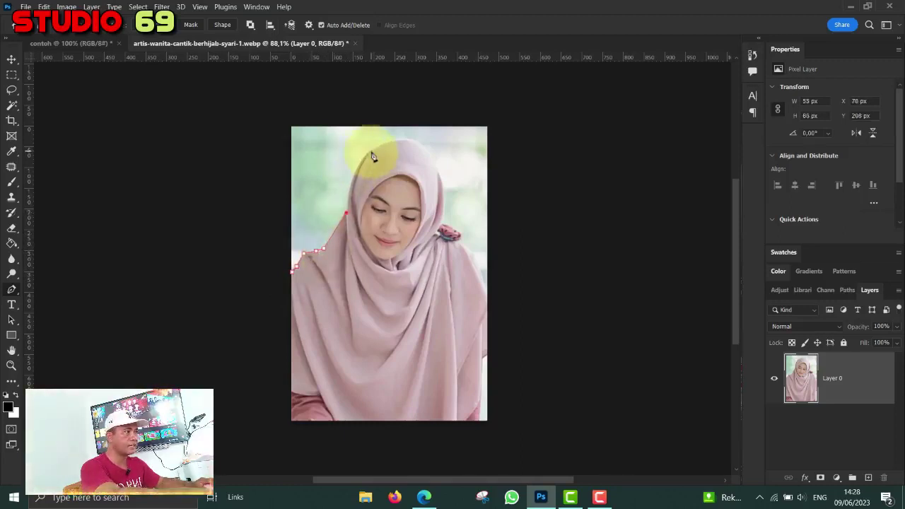
Continue the path in curves over the head, down past the brooch and along the other shoulder to the photo's right edge.
left_click_drag(373, 154, 390, 144)
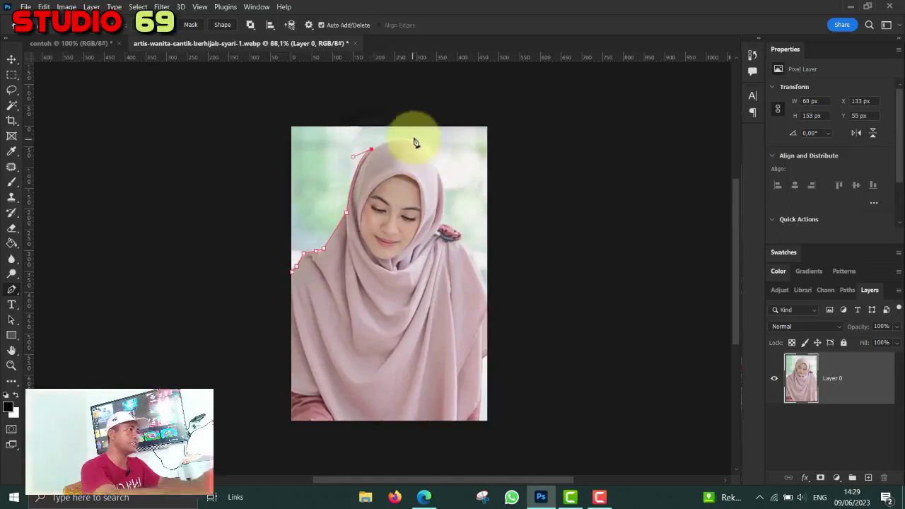
left_click_drag(415, 141, 426, 150)
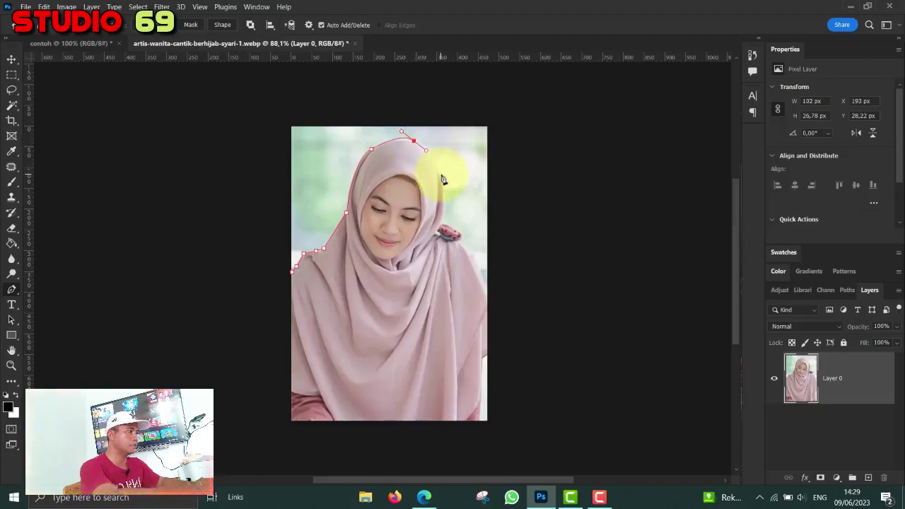
left_click_drag(441, 183, 443, 186)
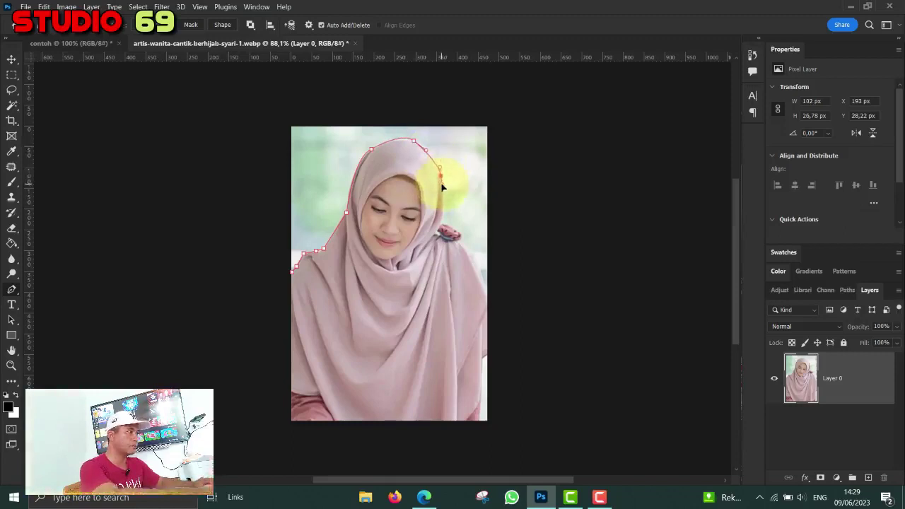
left_click_drag(445, 218, 466, 248)
left_click(485, 284)
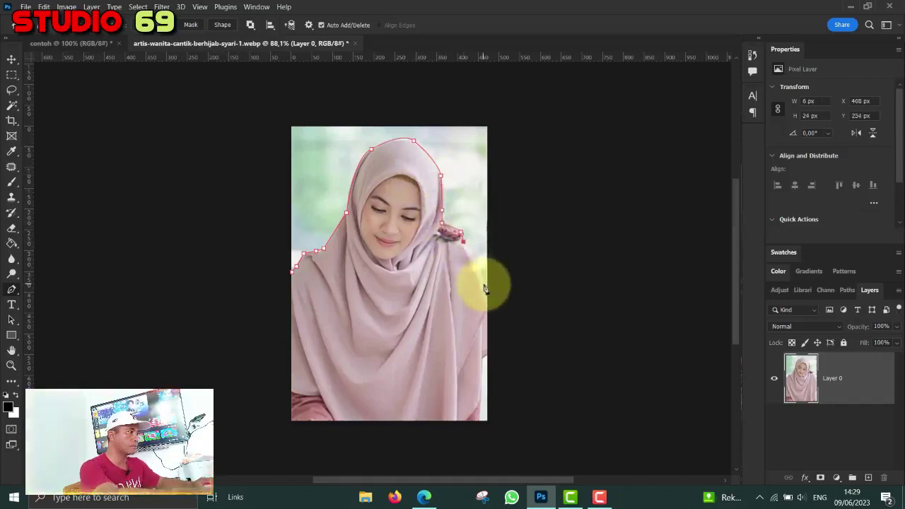
Close the path around the bottom of the photo and turn it into a new anti-aliased selection with feather radius 0.
left_click(500, 431)
left_click(268, 429)
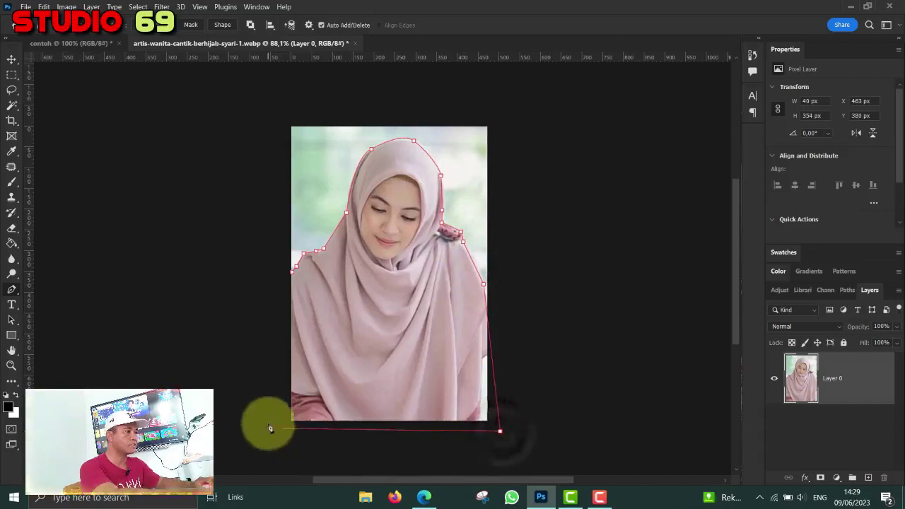
left_click(293, 278)
right_click(393, 199)
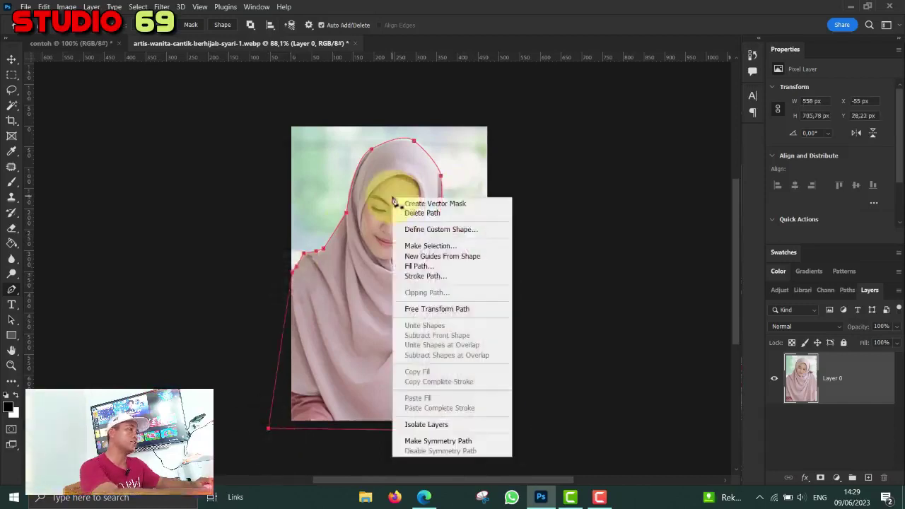
left_click(430, 245)
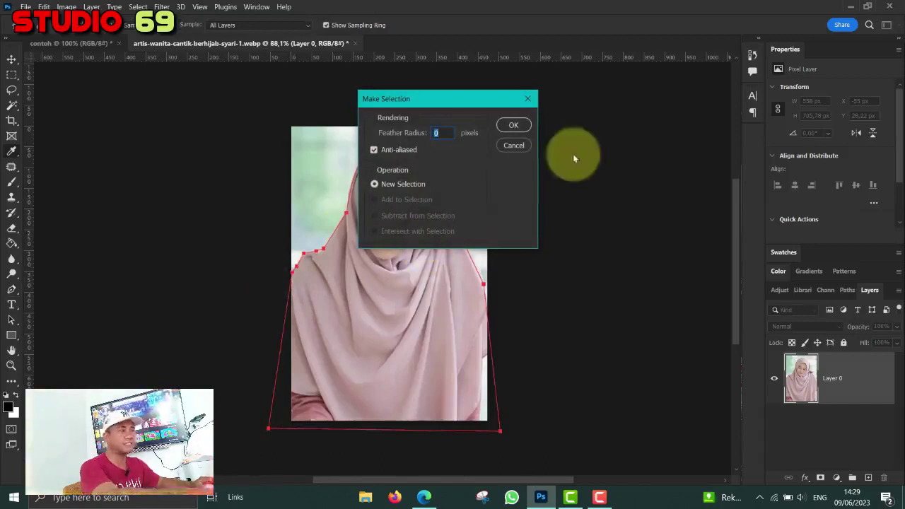
left_click(515, 125)
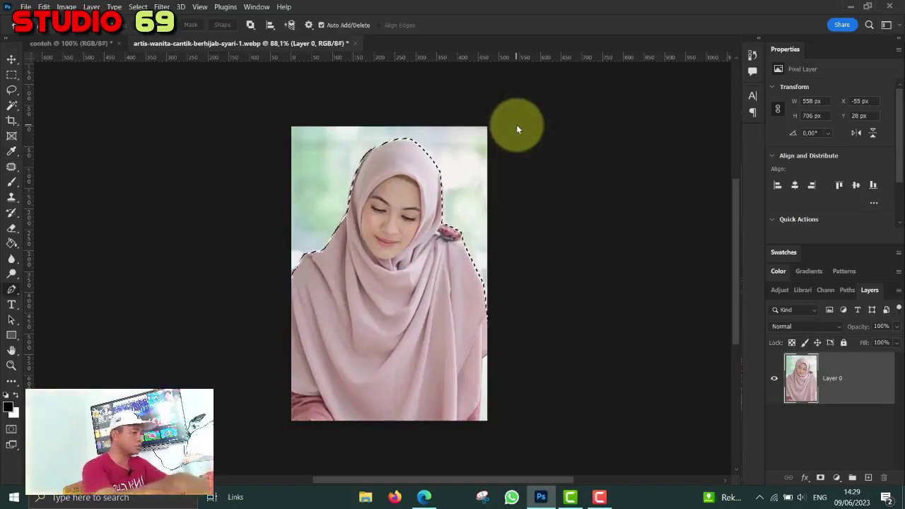
Copy the selected woman to a new layer, hide the original photo layer, and inspect the cut-out.
key("ctrl+j")
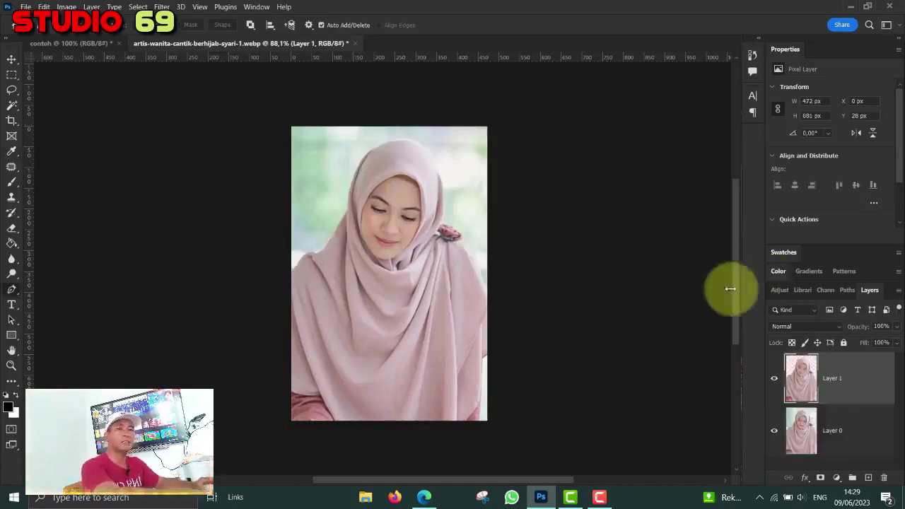
left_click(774, 430)
scroll(368, 305, "up", 3)
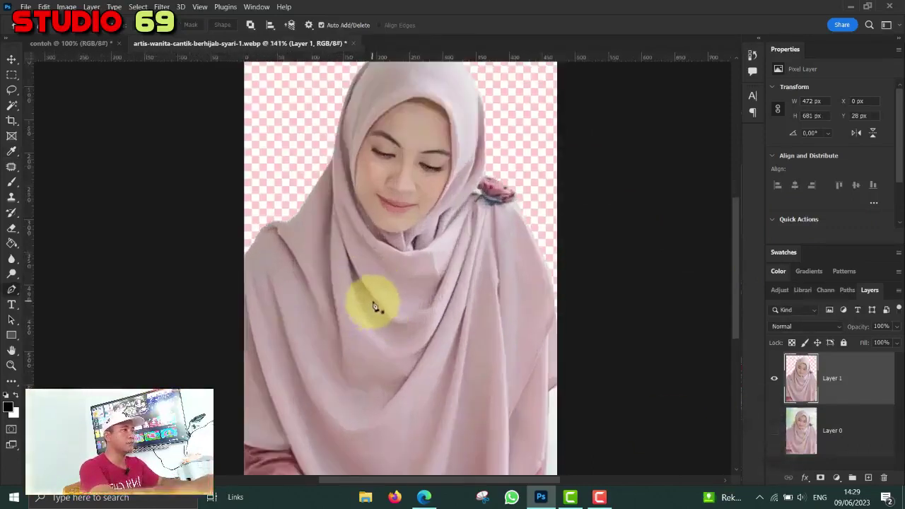
scroll(375, 306, "down", 1)
scroll(374, 305, "down", 1)
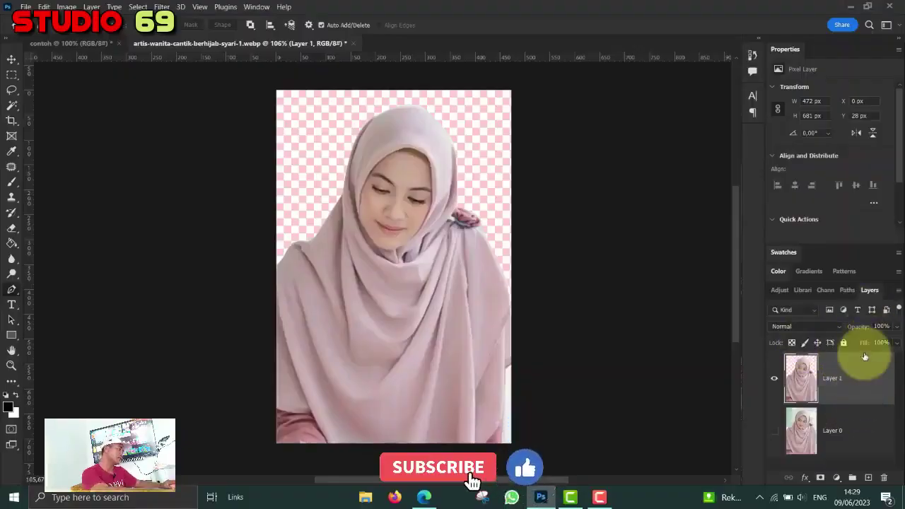
Add an empty layer above the cut-out and set the foreground colour to a bright green with hue 106°.
left_click(868, 479)
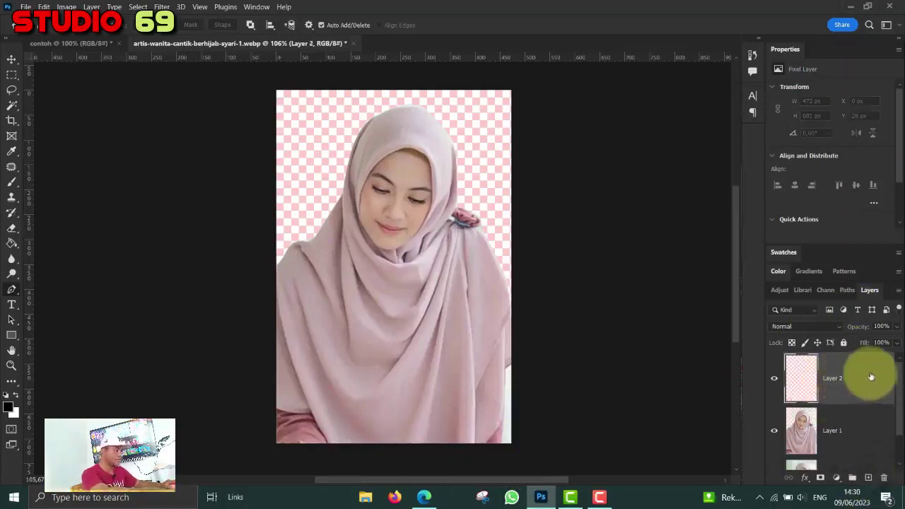
left_click(11, 409)
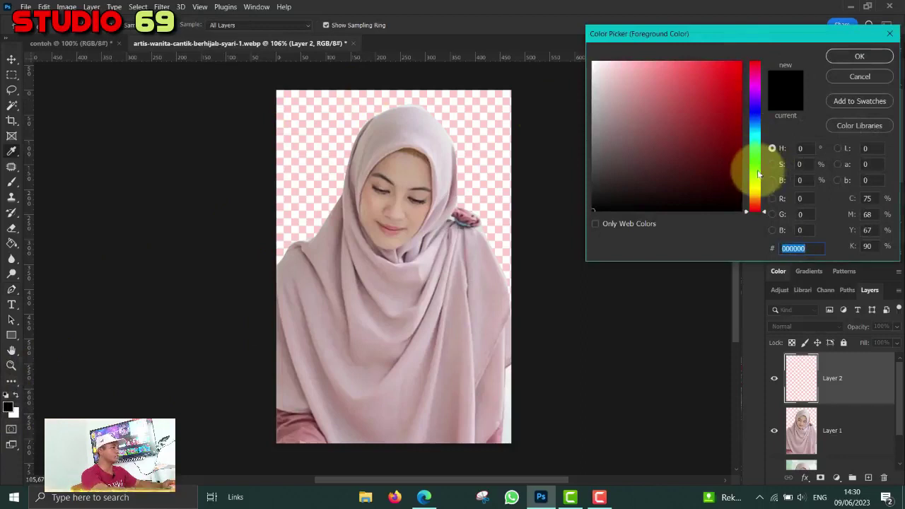
left_click_drag(759, 174, 758, 167)
left_click(728, 85)
left_click(725, 75)
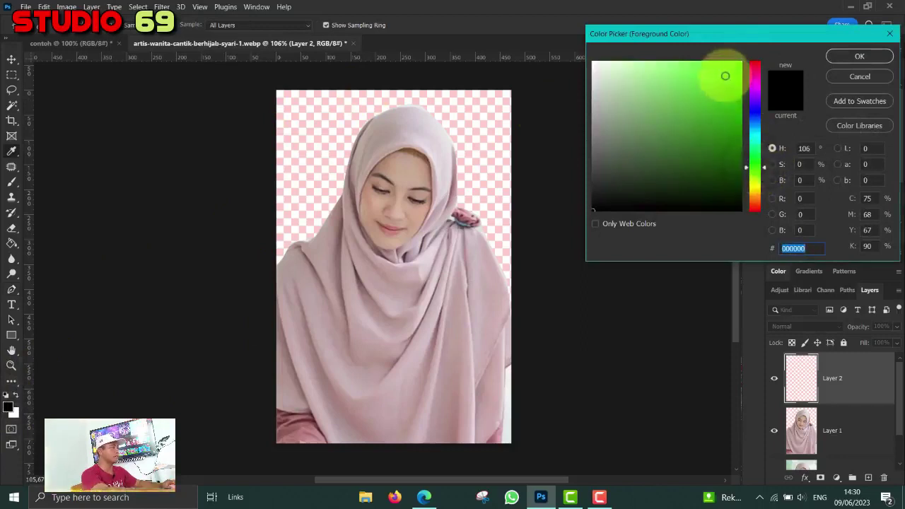
left_click(852, 56)
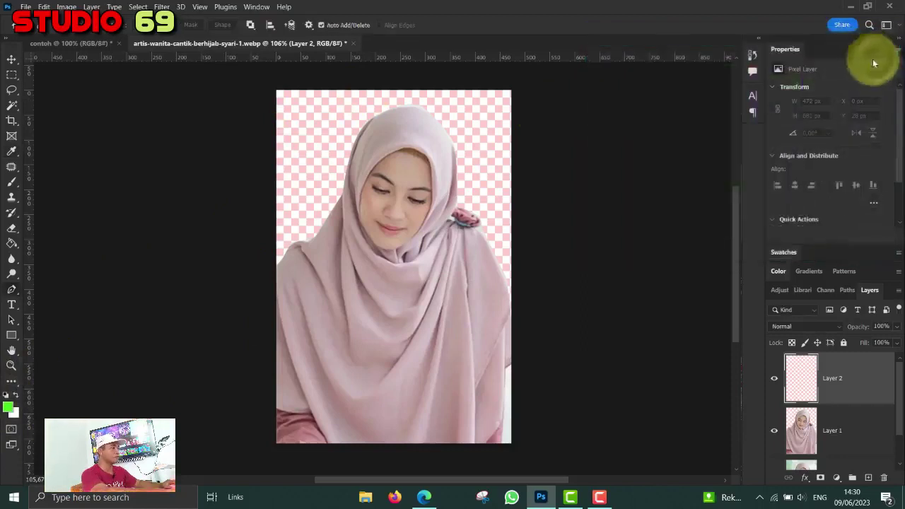
Fill the new layer with the green foreground colour using the Paint Bucket Tool.
left_click(14, 244)
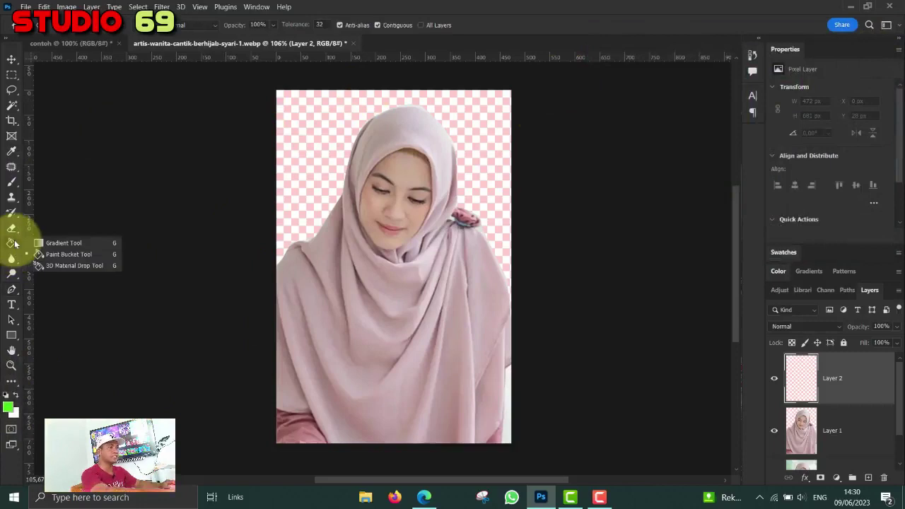
left_click(54, 255)
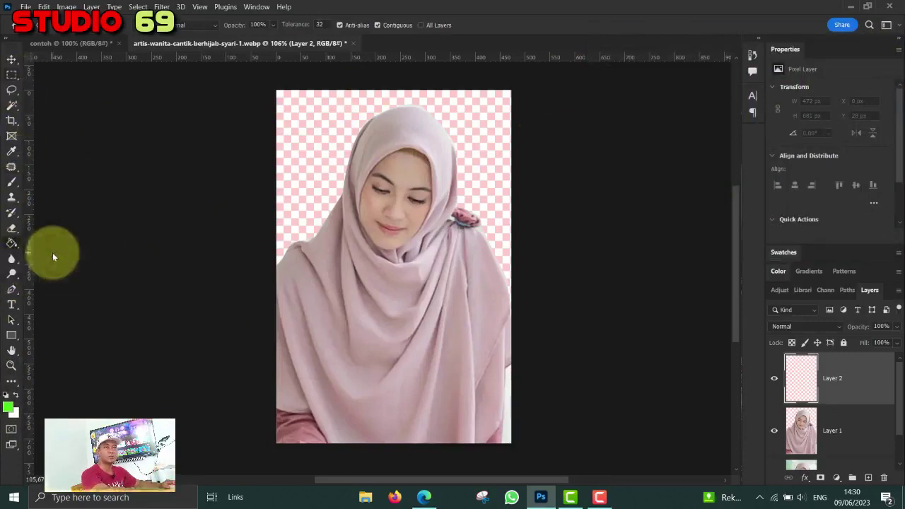
left_click(319, 133)
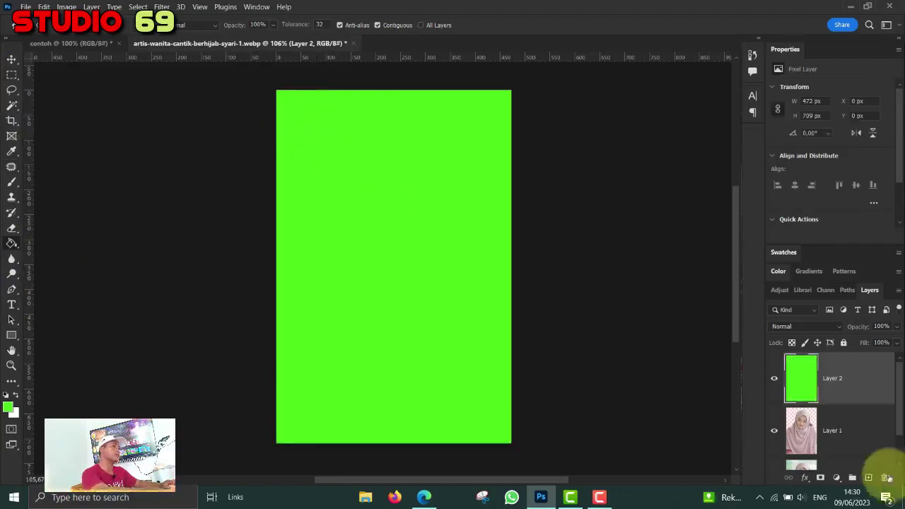
Show the original photo layer and move the green layer between it and the cut-out layer.
scroll(849, 460, "down", 2)
left_click(774, 446)
left_click(774, 392)
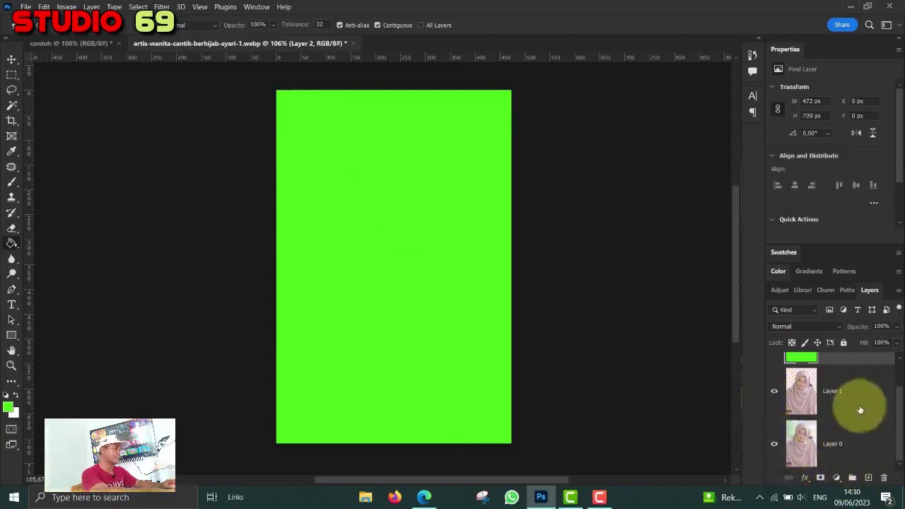
mouse_move(902, 423)
left_mouse_down()
mouse_move(897, 401)
mouse_move(899, 423)
left_mouse_up()
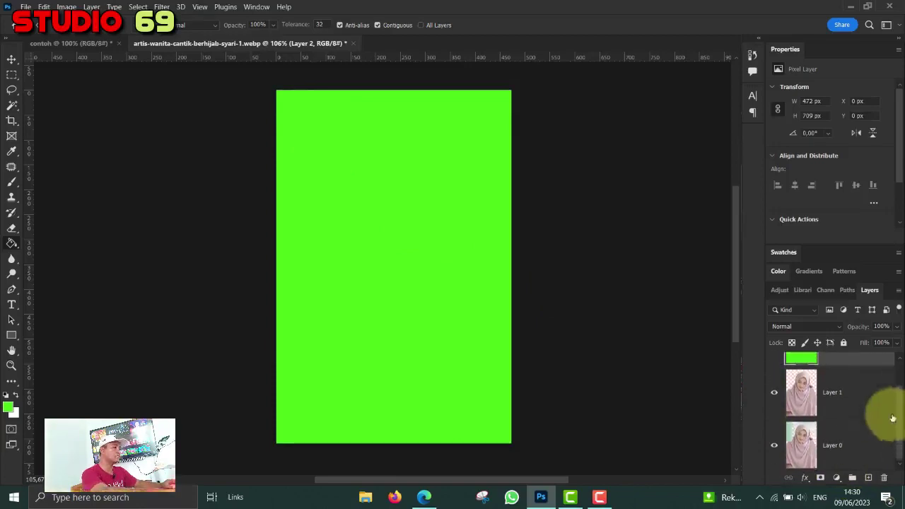
left_click_drag(857, 364, 856, 420)
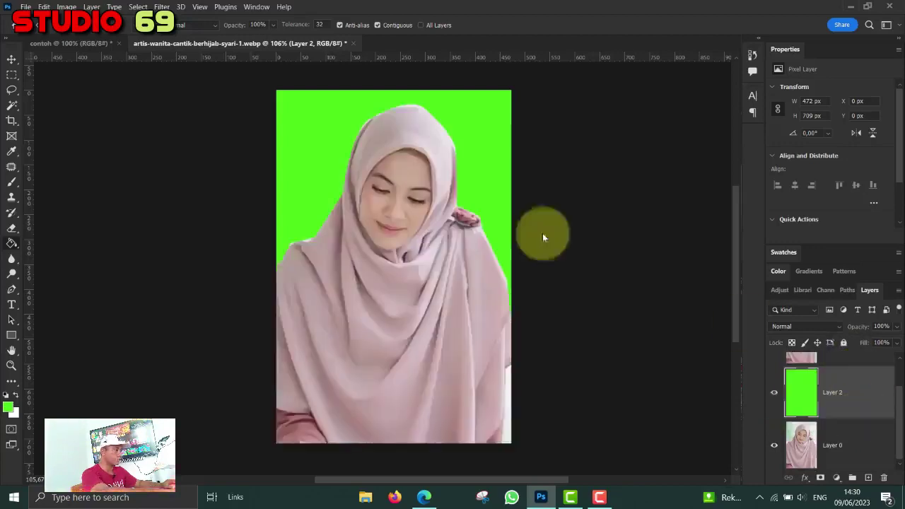
scroll(849, 386, "up", 1)
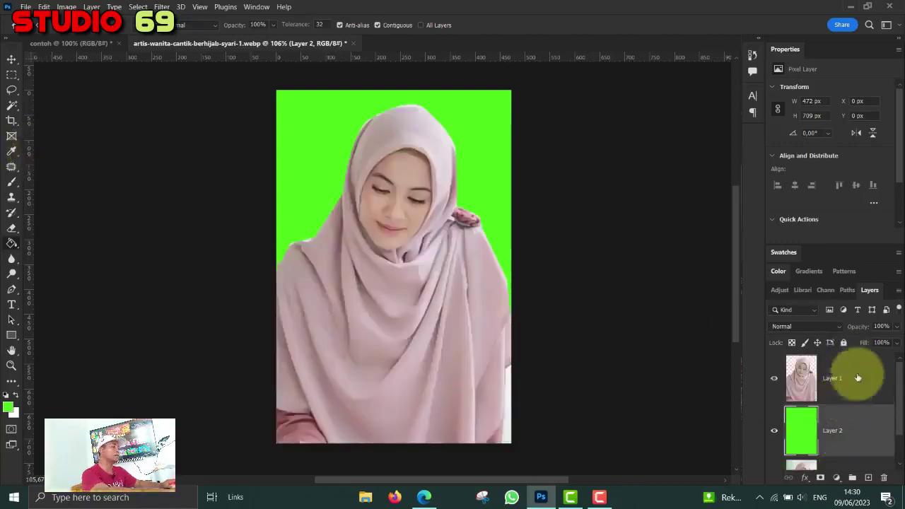
scroll(863, 402, "down", 1)
scroll(863, 406, "up", 1)
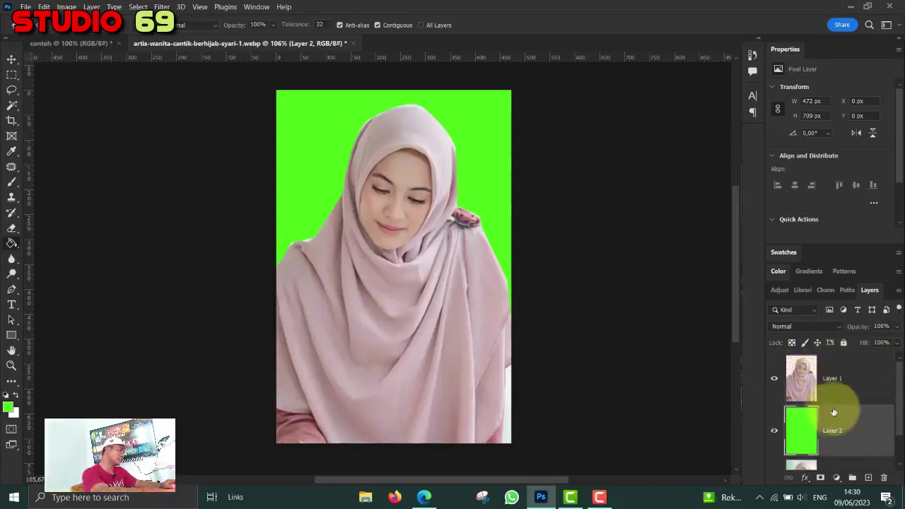